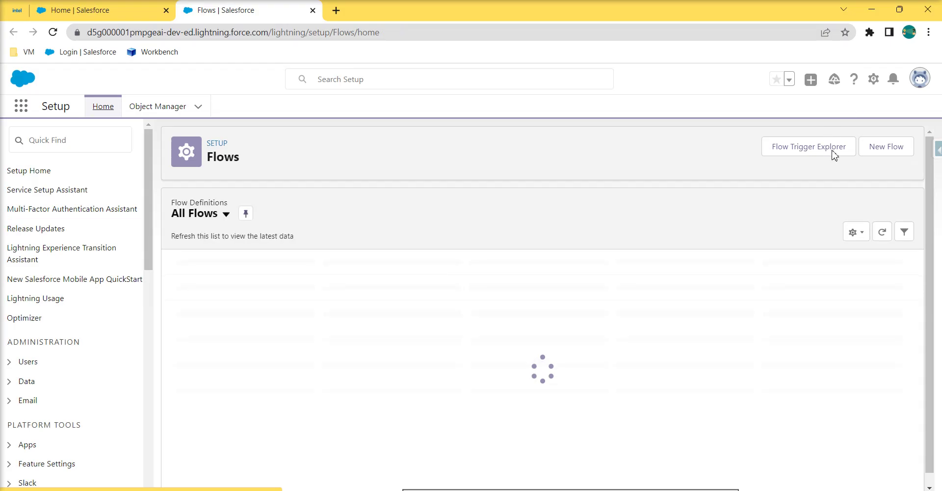
Create a new Screen Flow and switch its canvas layout to Free-Form
click(895, 152)
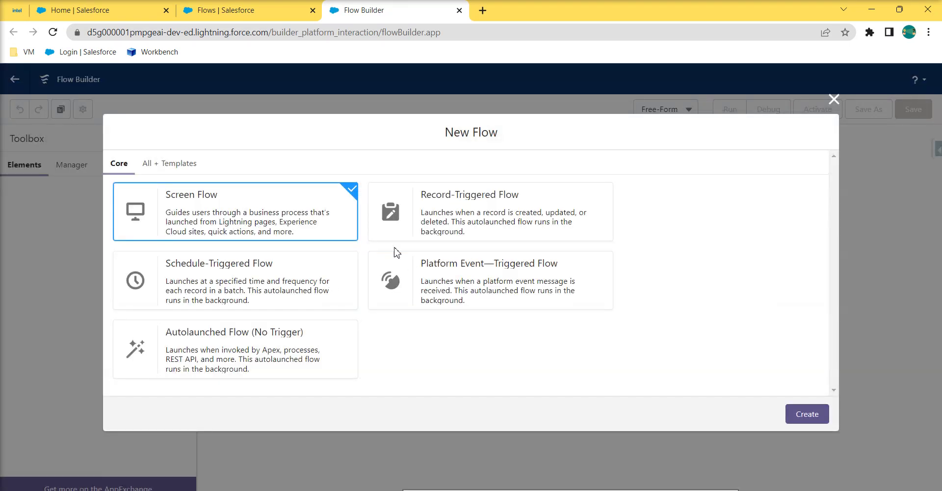
click(818, 415)
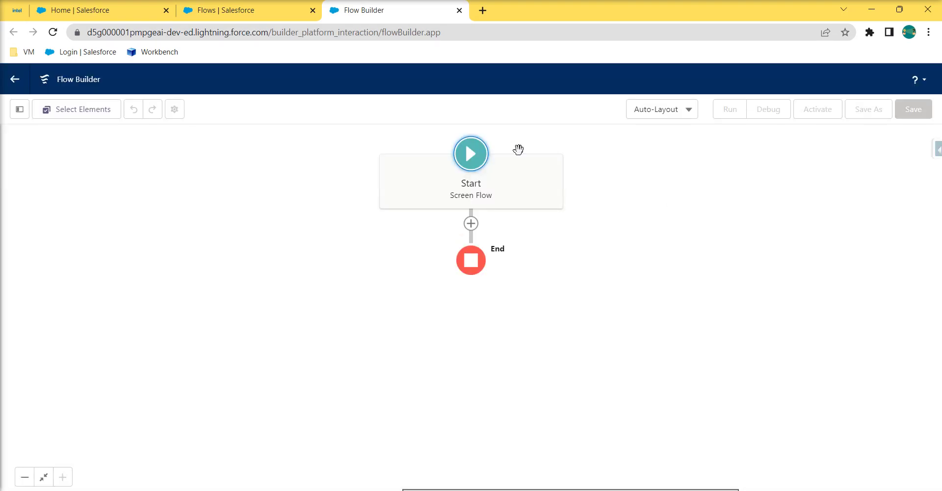
click(684, 112)
click(646, 167)
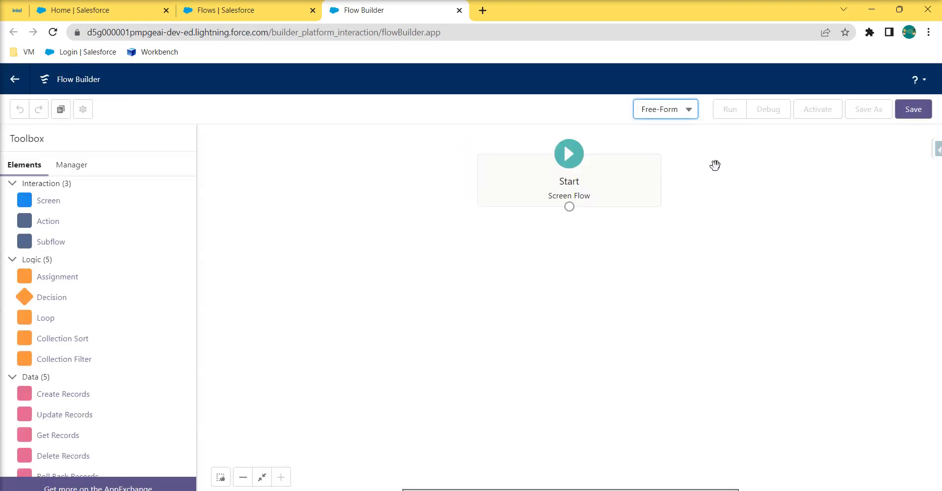
Add a Screen element below Start, labelled "samplescreen" with the description "for record id display purpose"
drag(49, 201, 570, 237)
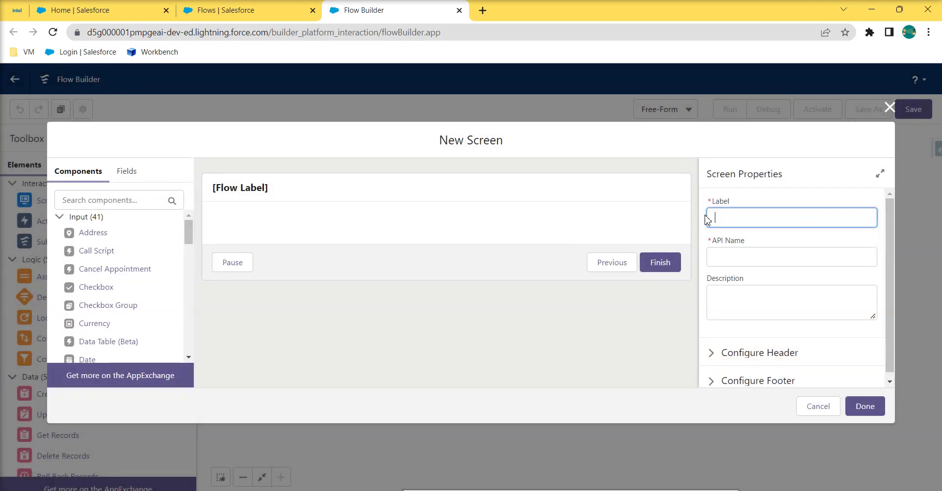
text(samplescreen)
click(776, 239)
click(743, 299)
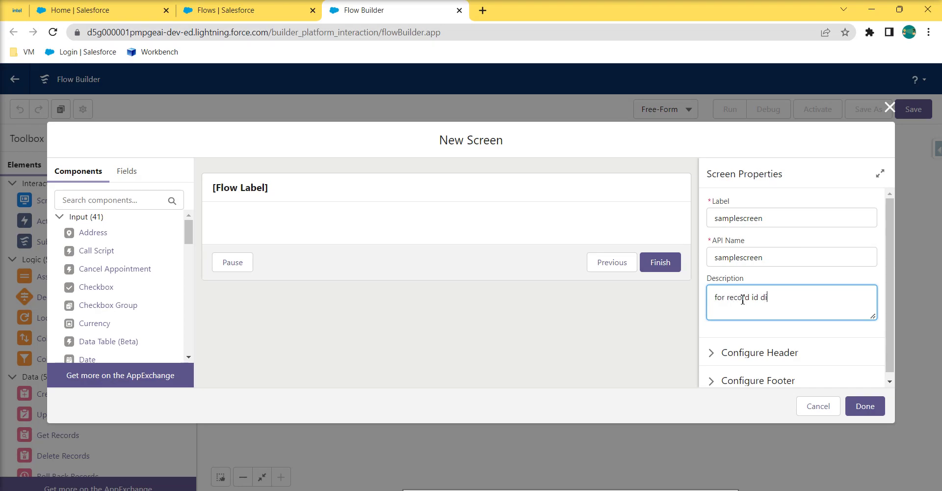
text(for record id display purpose)
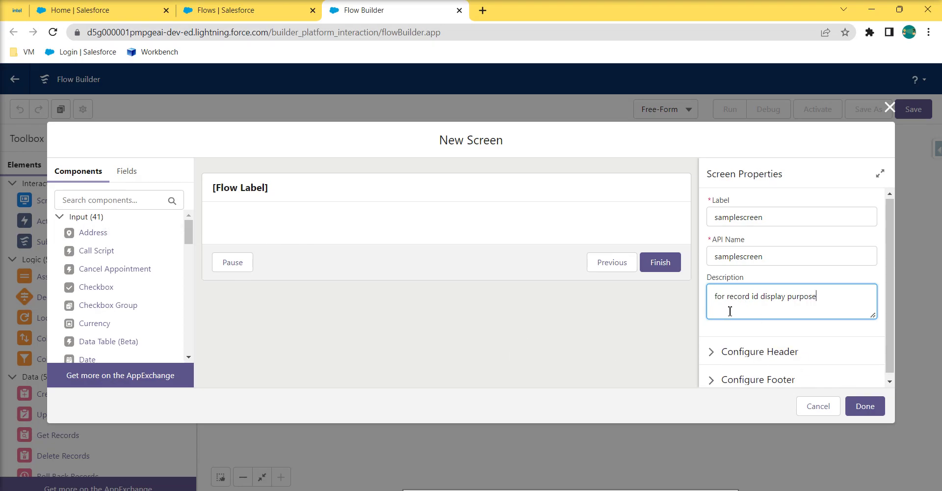
Add a Display Text component to the screen and give it the API name recordId
scroll(729, 309, down, 1)
click(89, 199)
text(displ)
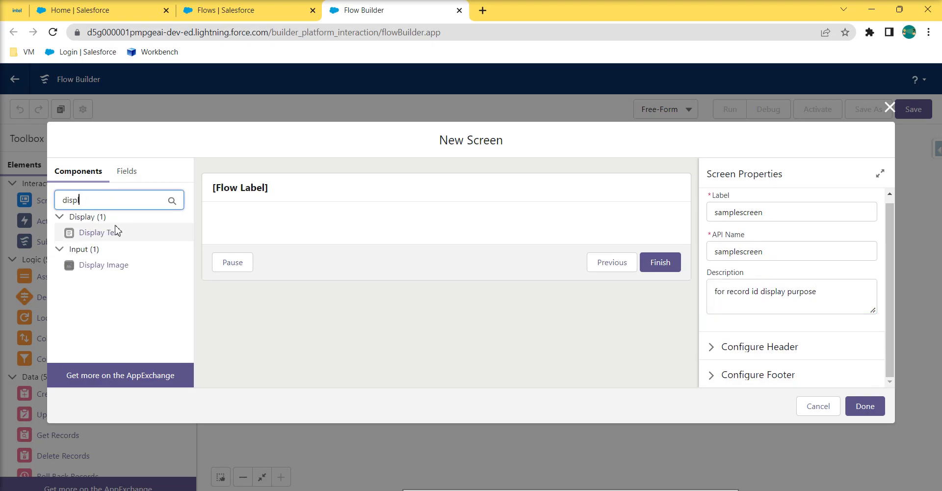
drag(115, 229, 349, 218)
drag(158, 234, 426, 242)
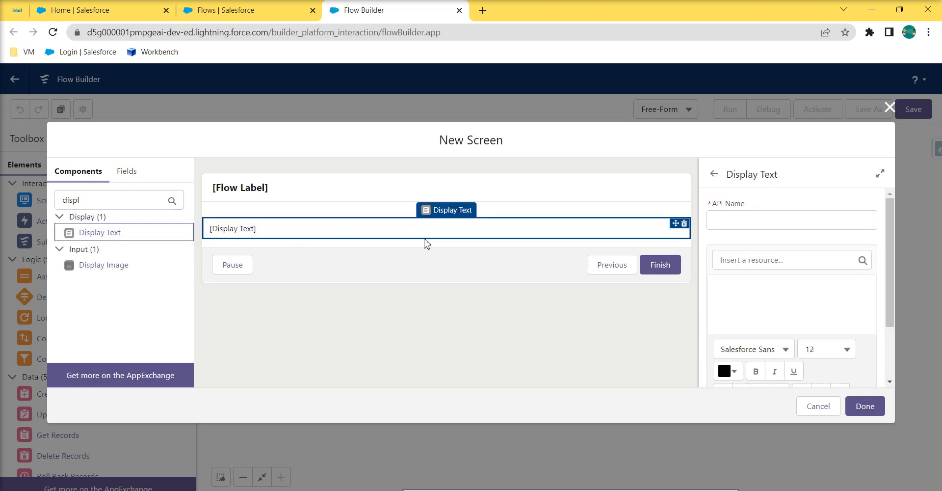
click(779, 219)
text(recordId)
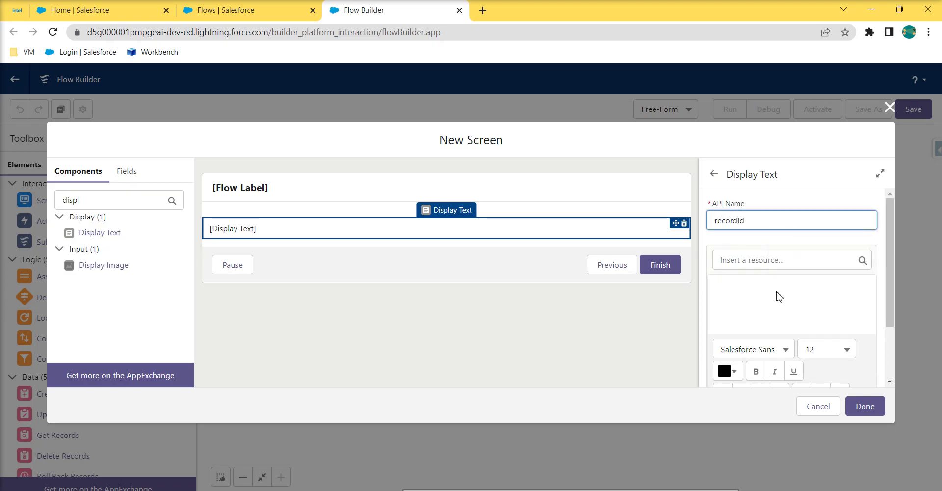
Insert a new Text variable resource named recordId into the Display Text body, made available for input
click(764, 279)
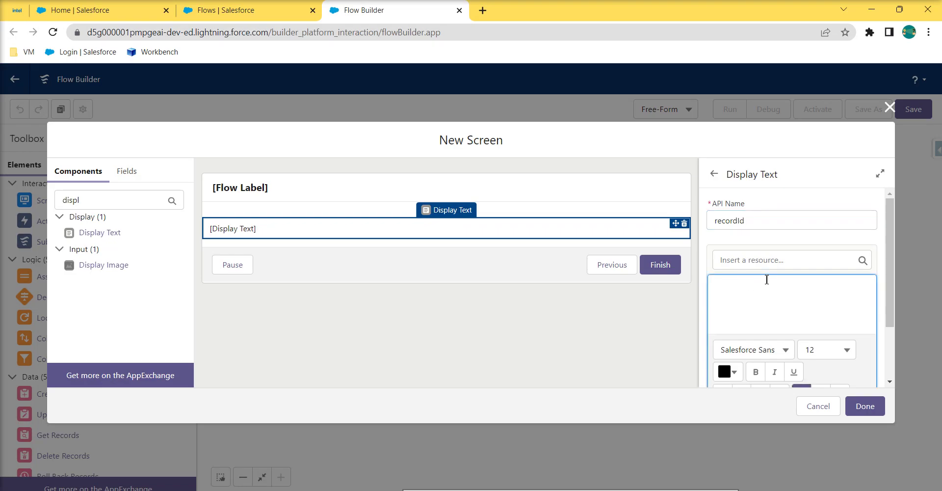
click(770, 265)
click(761, 282)
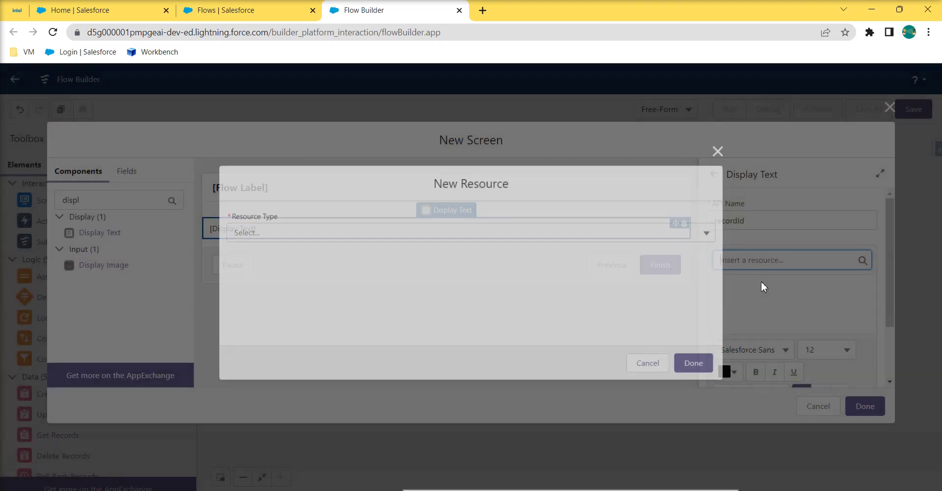
click(269, 233)
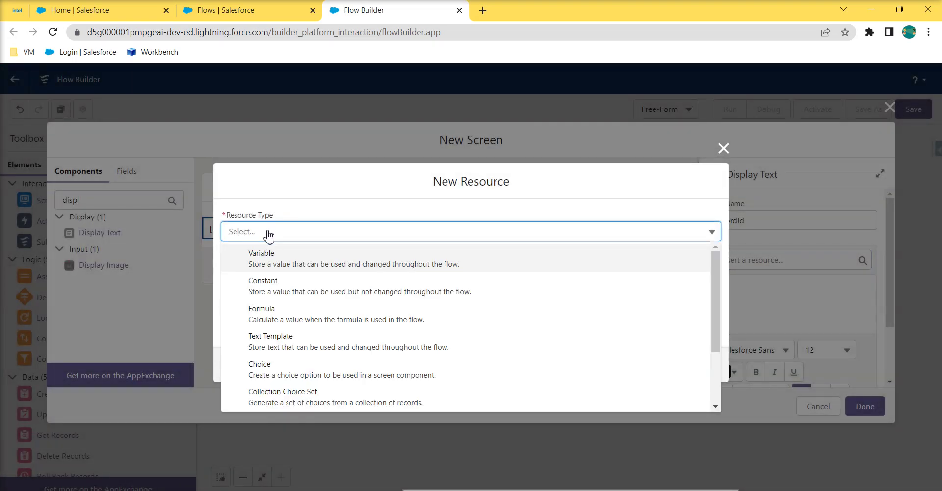
click(284, 264)
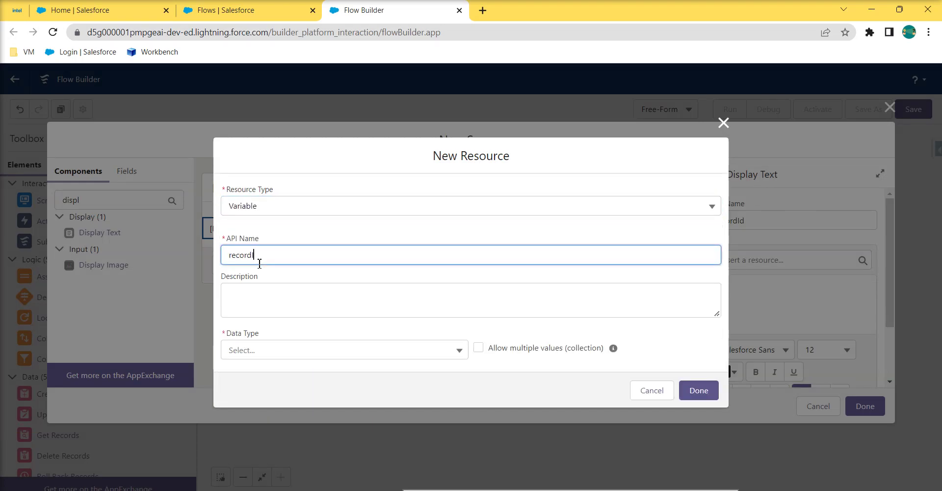
click(270, 357)
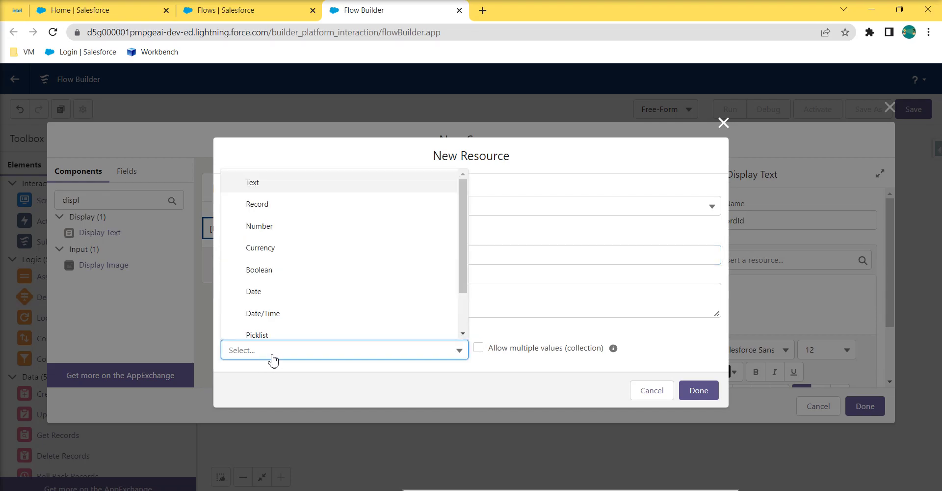
click(280, 190)
click(226, 382)
drag(301, 382, 246, 384)
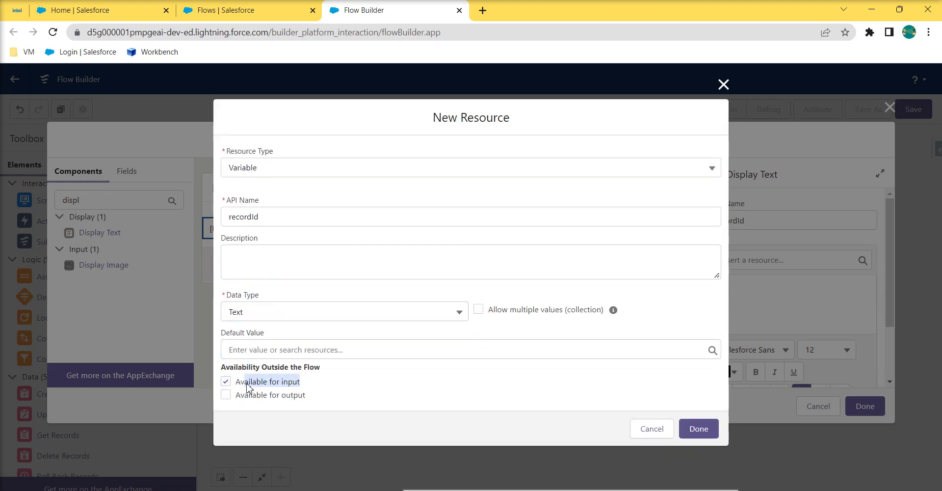
click(697, 428)
Change the Display Text component's API name to displayRecordId
click(719, 221)
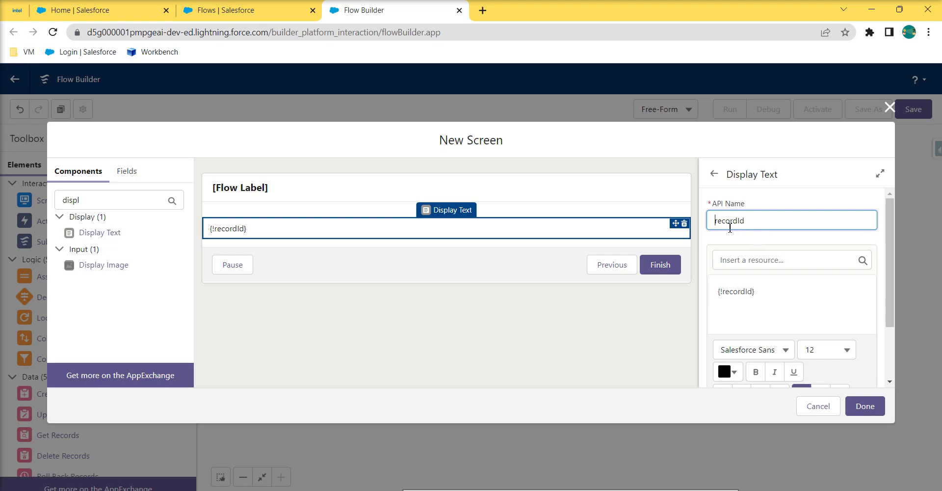
text(display)
key(Delete)
text(R)
Put the text "Current Record Id id" before {!recordId} in the Display Text body
click(779, 314)
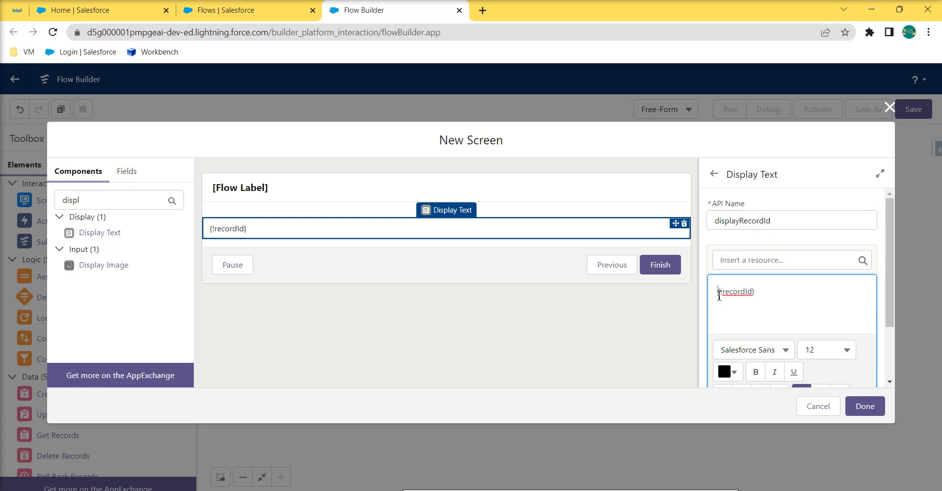
text(Current R)
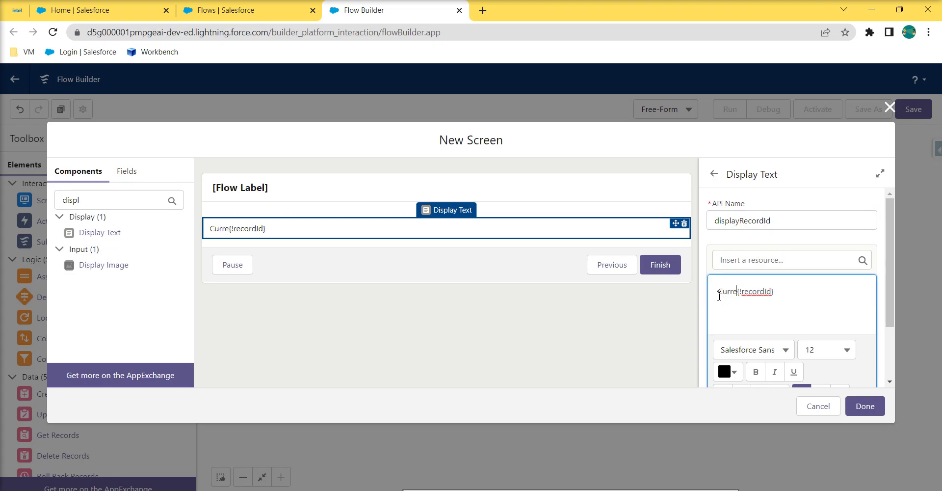
text(ecord Id )
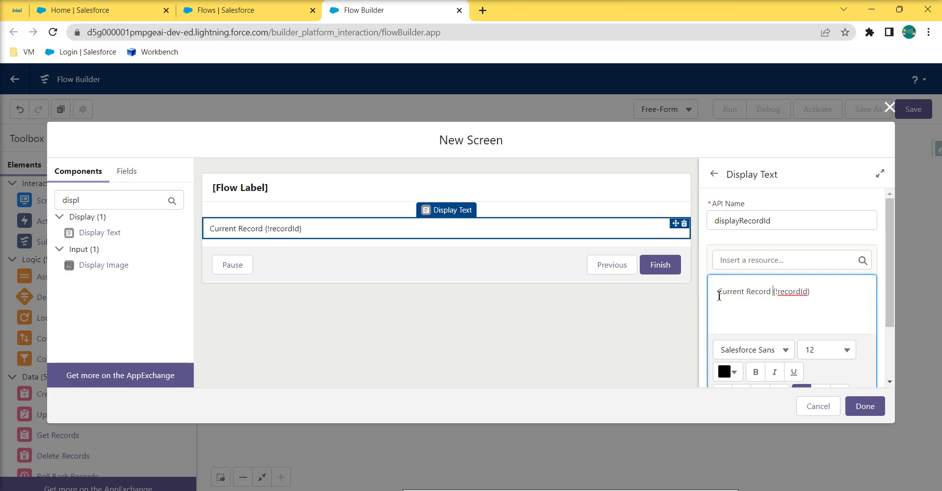
text(id)
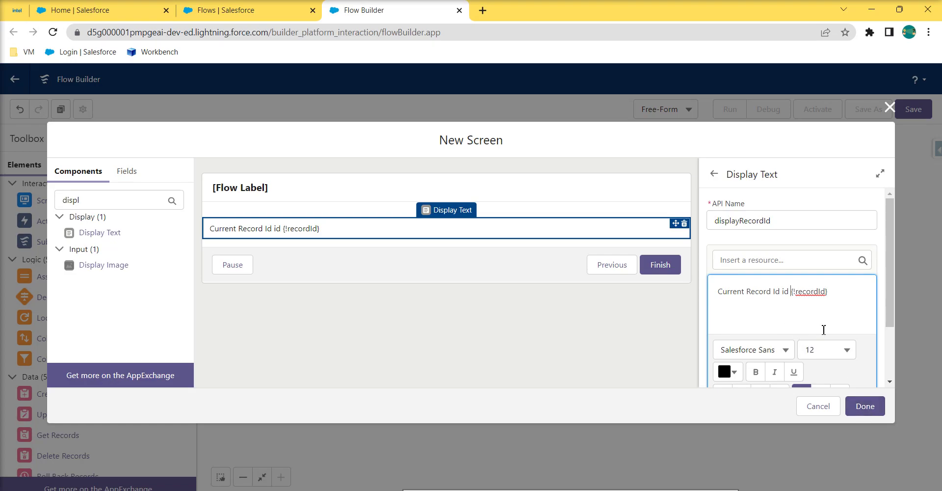
Finish the screen's setup and connect the Start element to samplescreen
scroll(822, 331, down, 2)
click(865, 414)
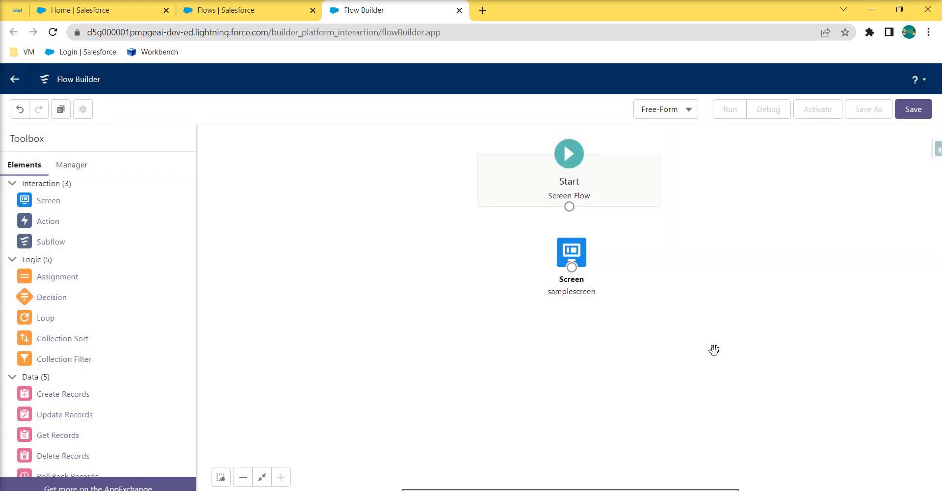
drag(570, 206, 571, 251)
Save the flow with the label "sample flow for record id display" and activate it
click(913, 109)
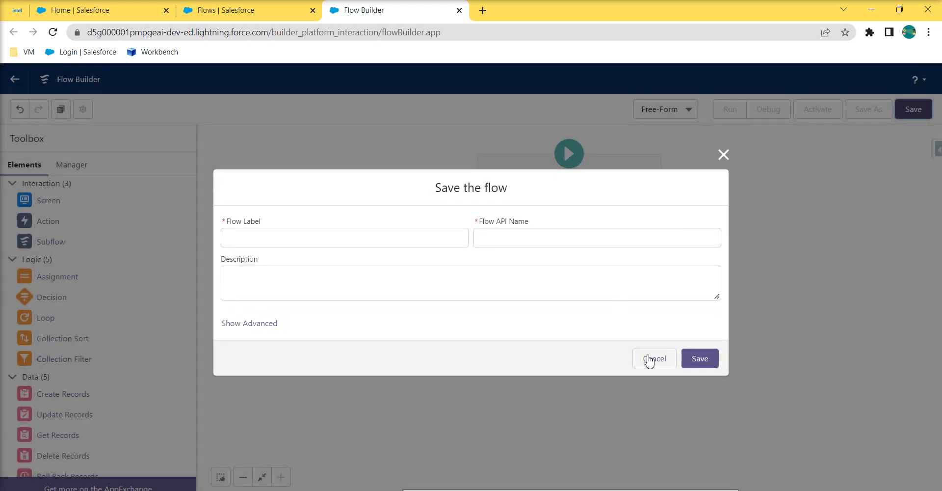
click(319, 238)
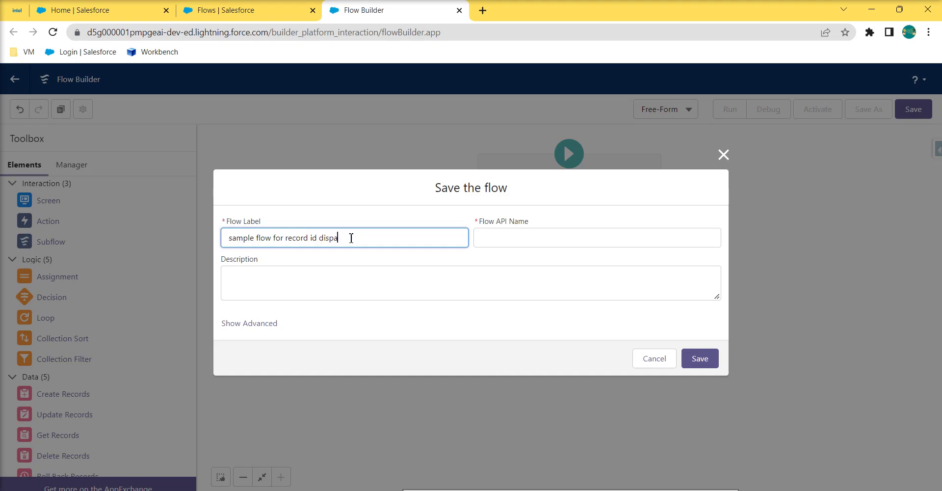
key(Tab)
click(707, 358)
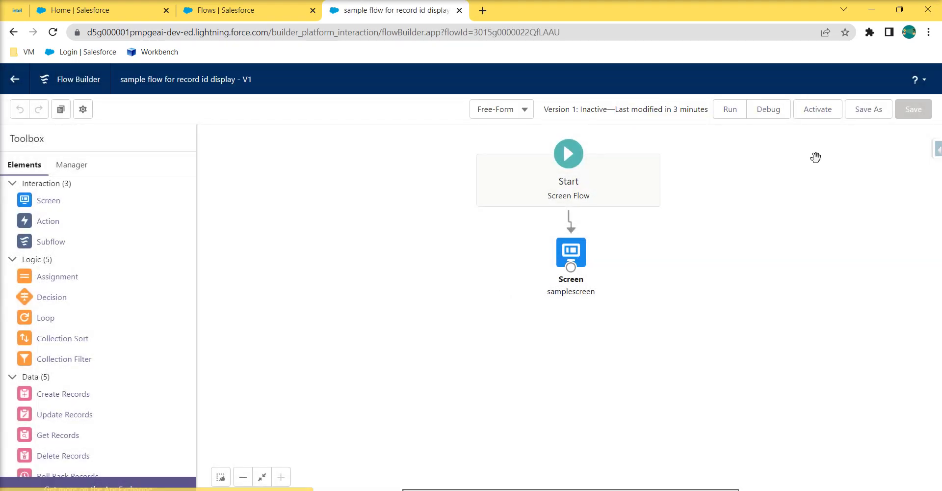
click(822, 113)
In Object Manager, start a new action among the Account object's buttons, links, and actions
click(108, 15)
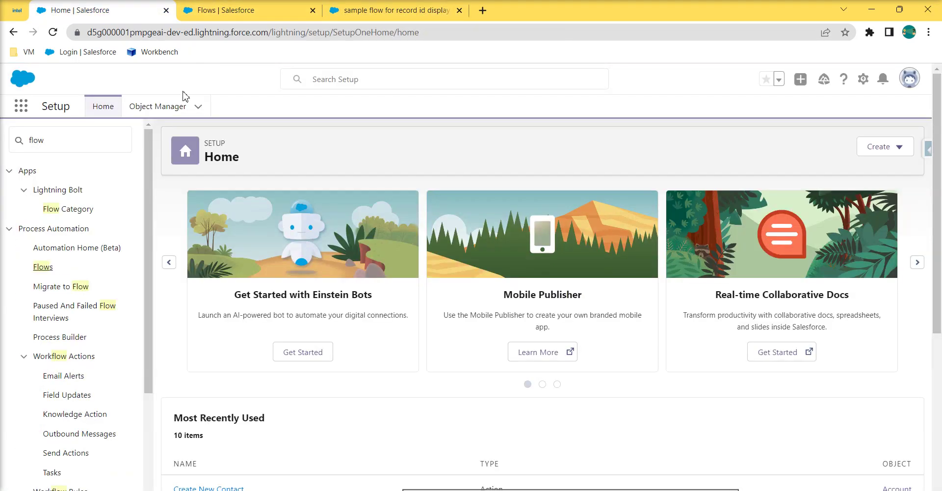
click(169, 107)
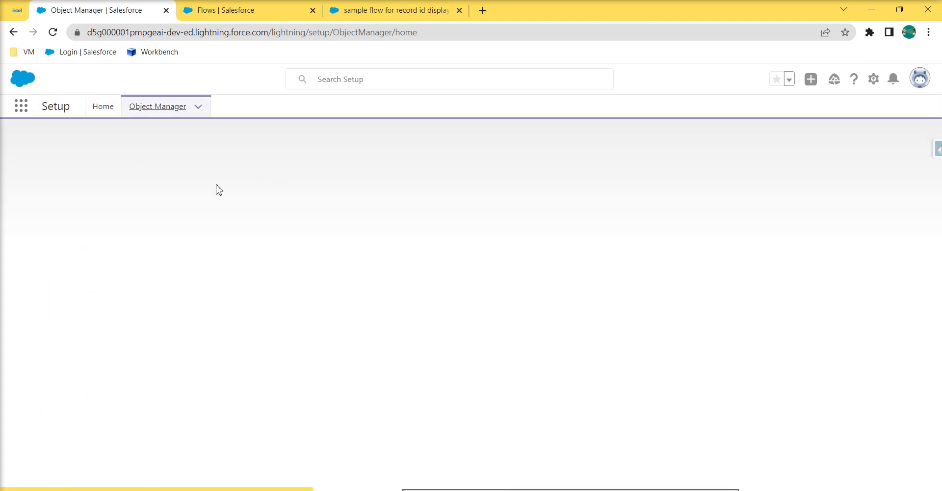
click(37, 230)
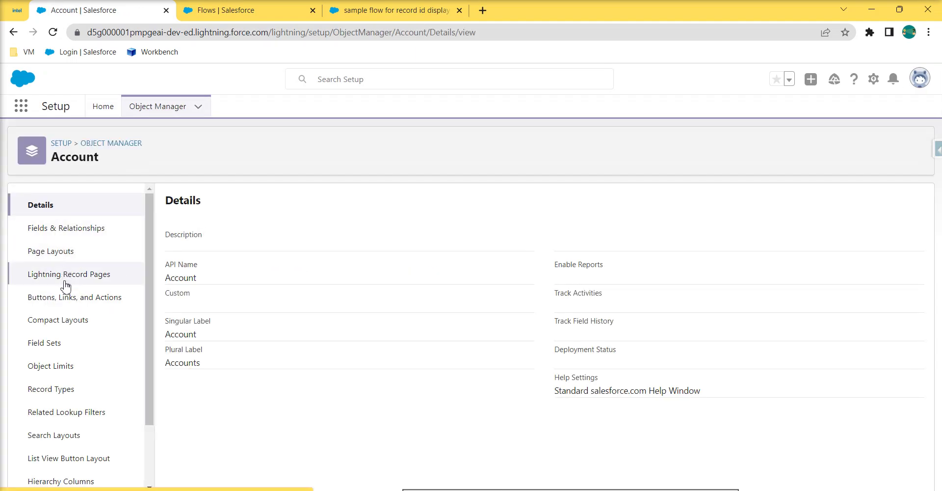
click(66, 298)
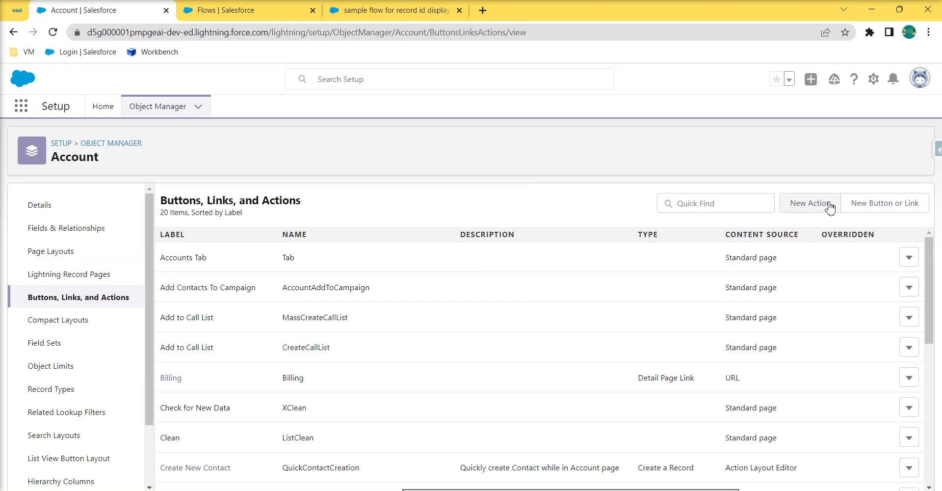
click(795, 203)
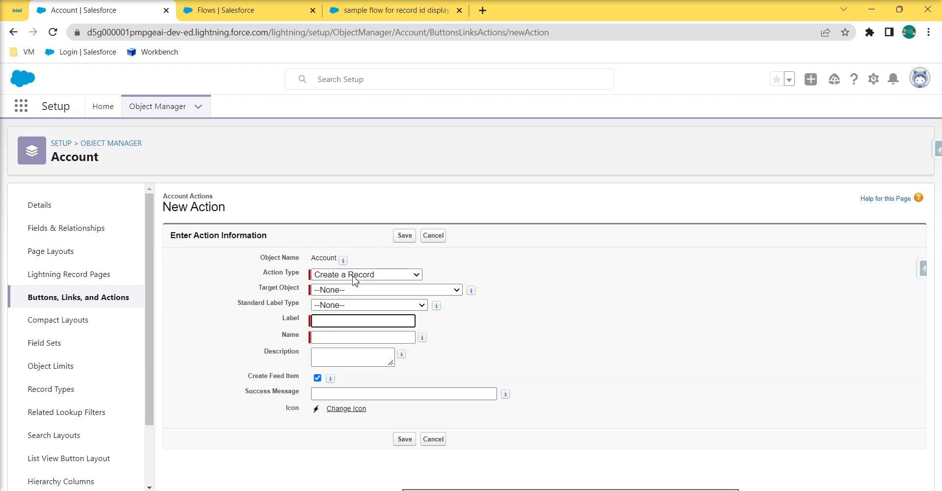
Set the action type to Flow and choose "sample flow for record id display" as its flow
click(355, 278)
click(336, 363)
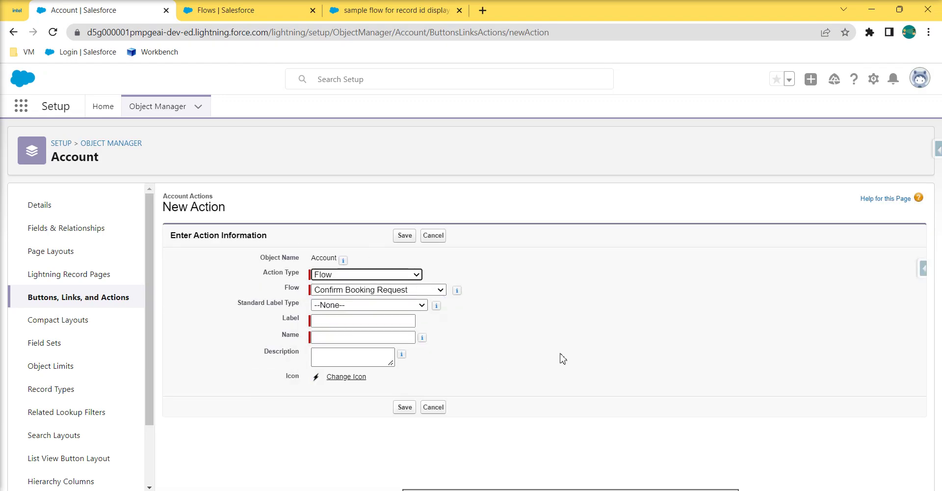
click(343, 291)
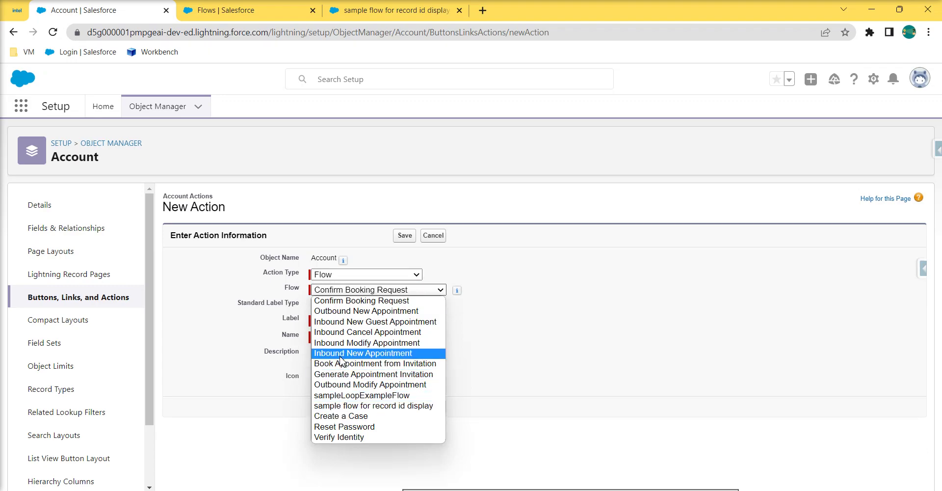
click(369, 405)
Label the action sampleQuickActionRecordId and save it
click(329, 321)
text(sample)
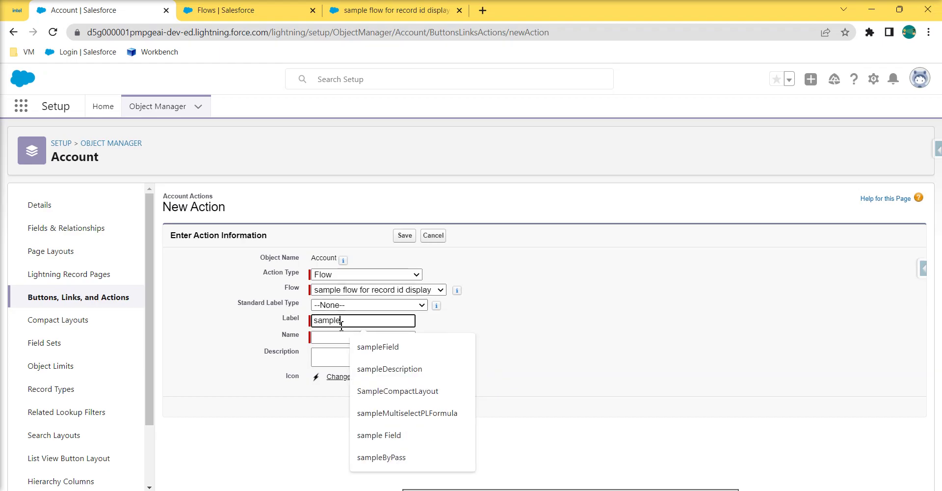
text(Quick)
double_click(342, 324)
click(342, 324)
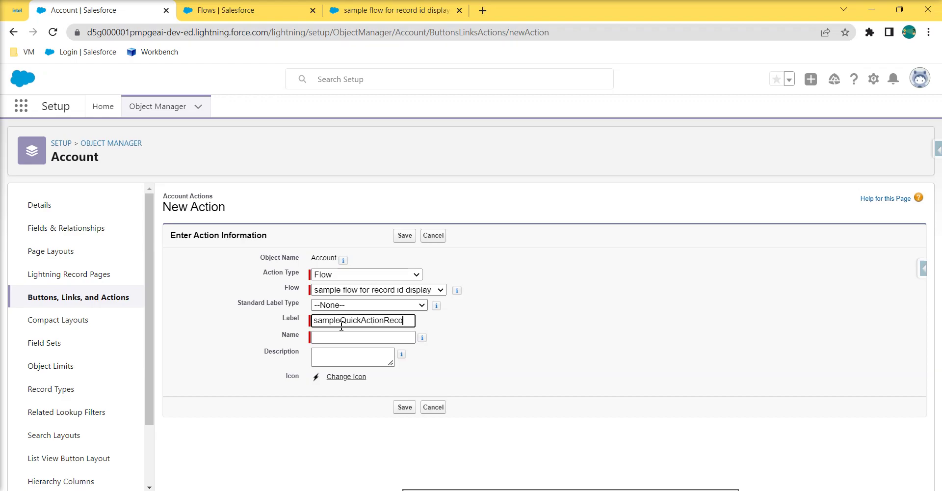
text(ActionRecordId)
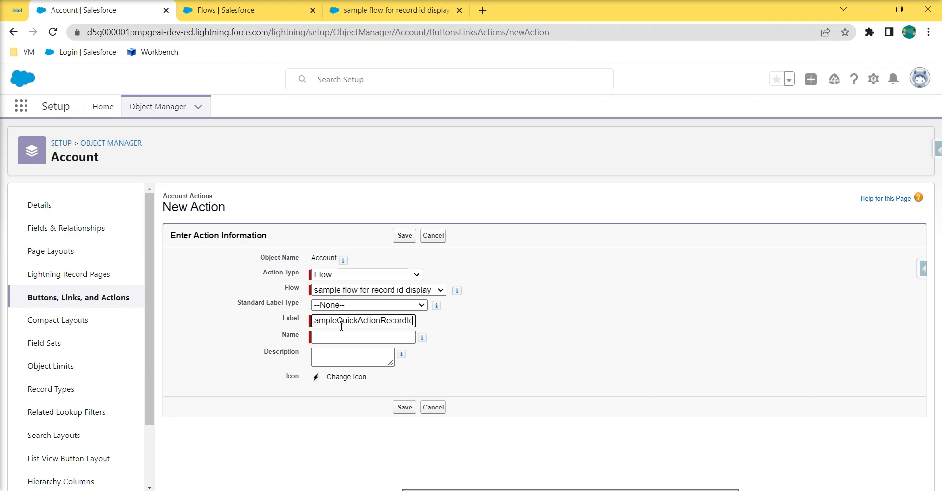
click(547, 333)
click(404, 407)
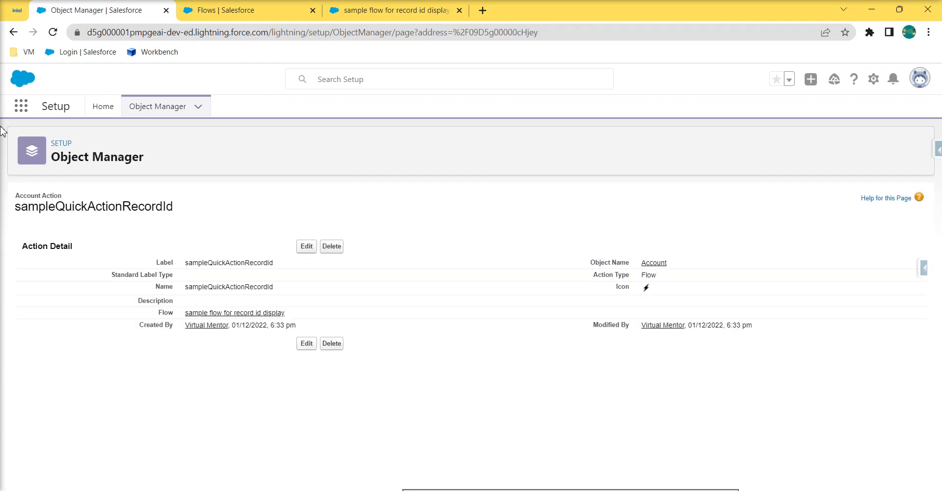
Go to the Accounts list and open the URLTRIALACCOUNT record
click(143, 108)
click(28, 226)
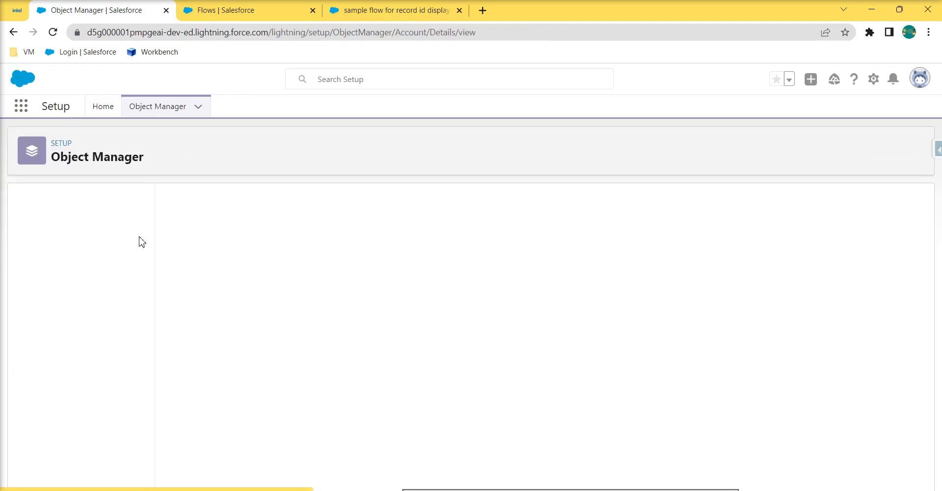
click(21, 116)
text(acc)
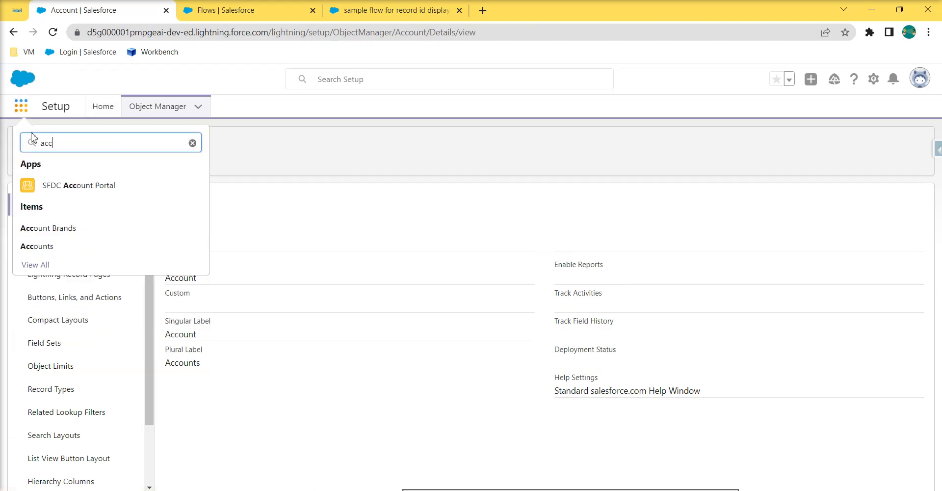
click(51, 247)
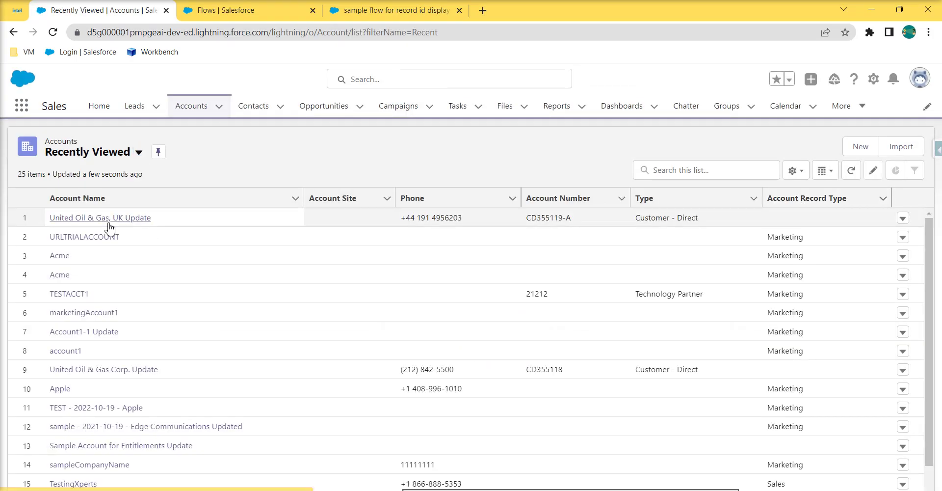
click(82, 238)
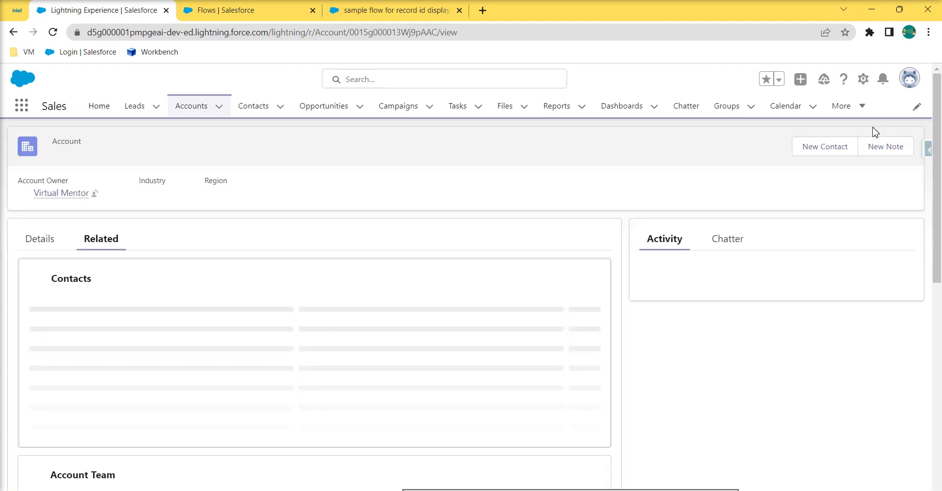
Edit the account record's page and upgrade its Highlights Panel to Dynamic Actions by migrating actions from an existing page layout
click(863, 83)
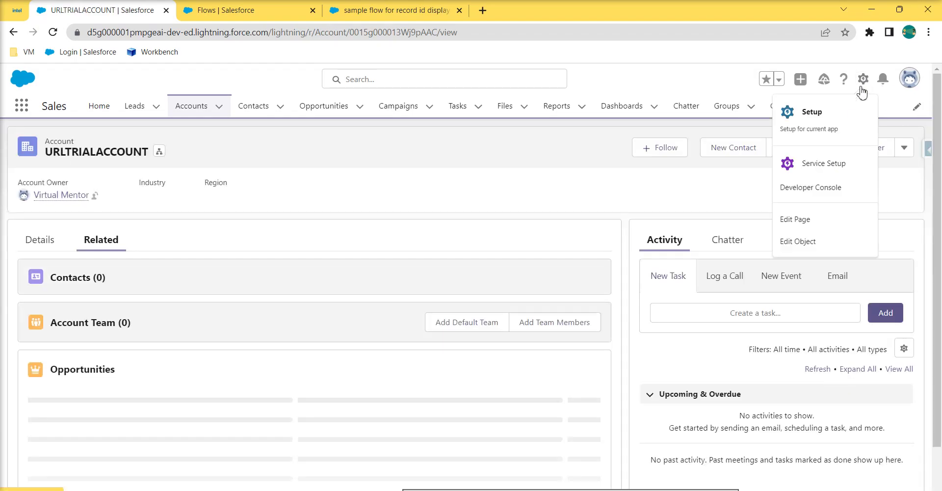
click(793, 221)
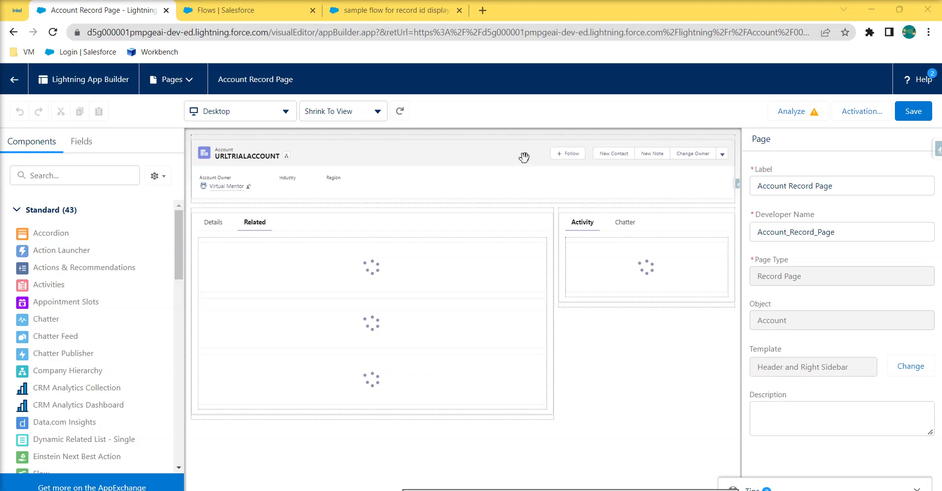
click(429, 173)
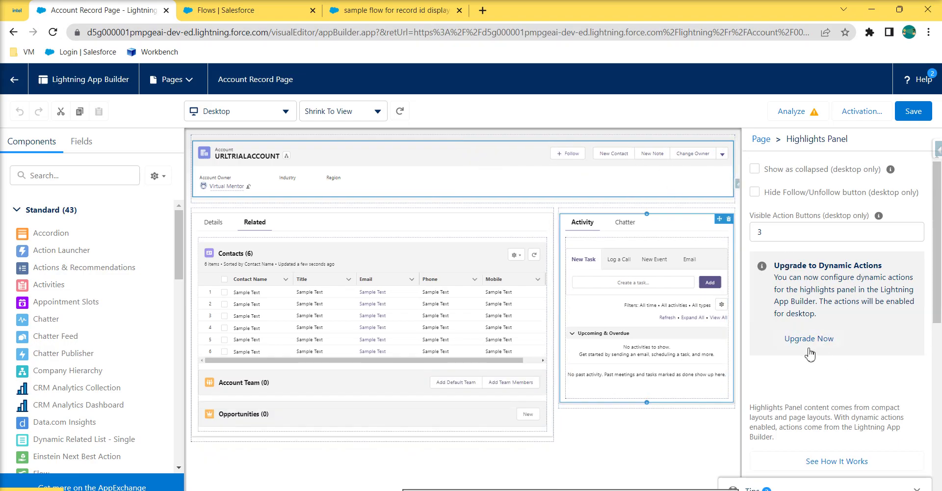
click(830, 344)
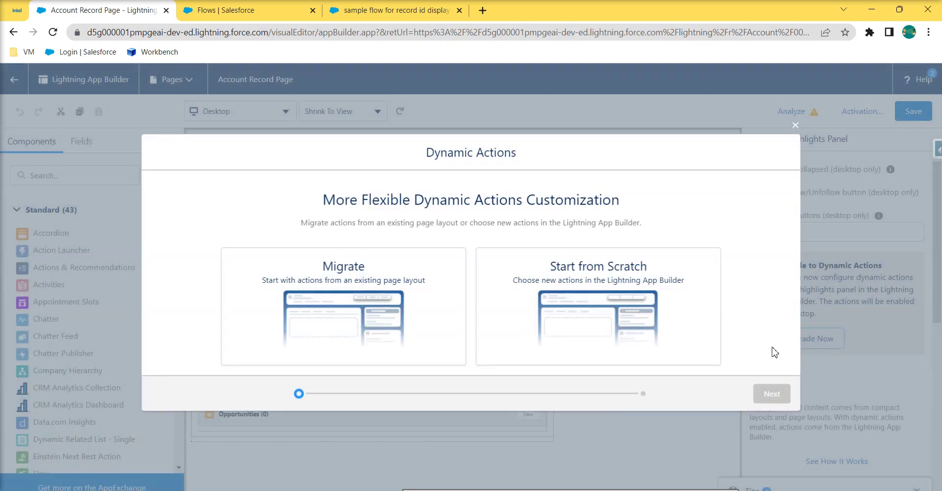
click(448, 337)
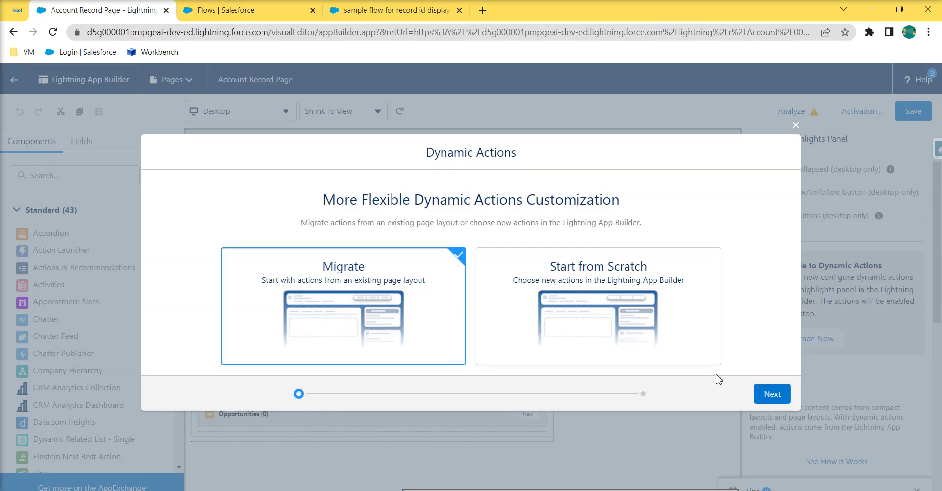
click(772, 394)
click(151, 352)
click(778, 414)
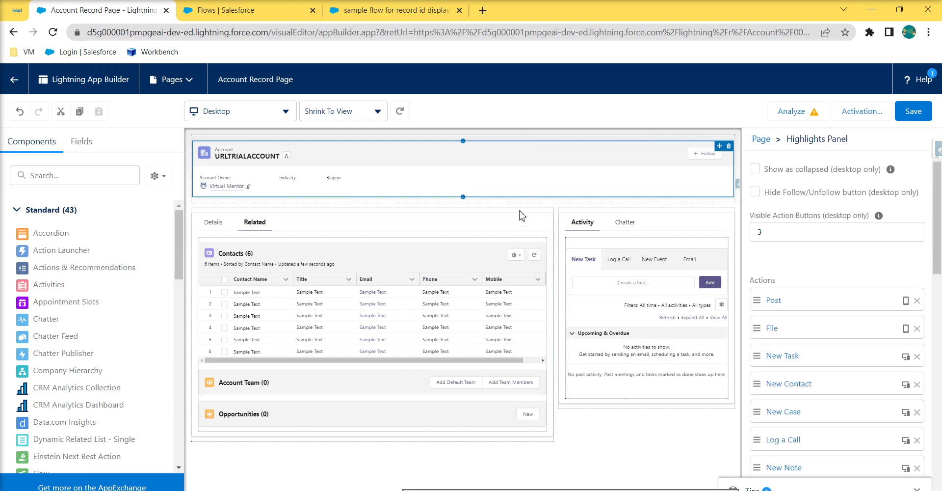
Add the sampleQuickActionRecordId quick action to the Highlights Panel without any visibility filter
scroll(817, 324, down, 8)
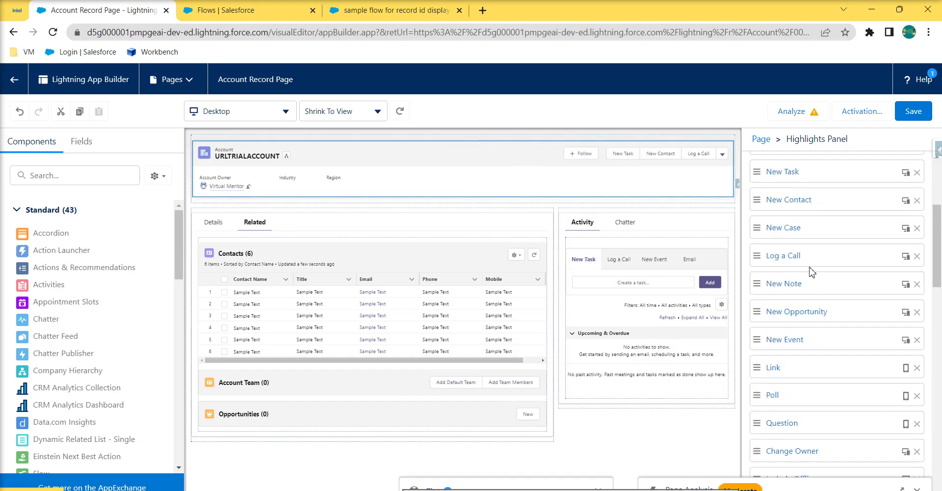
scroll(816, 336, down, 6)
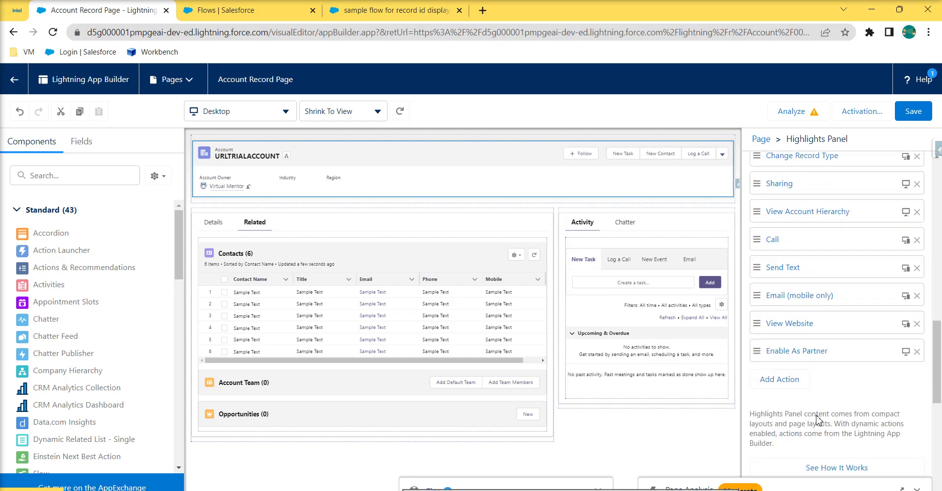
click(789, 383)
click(584, 344)
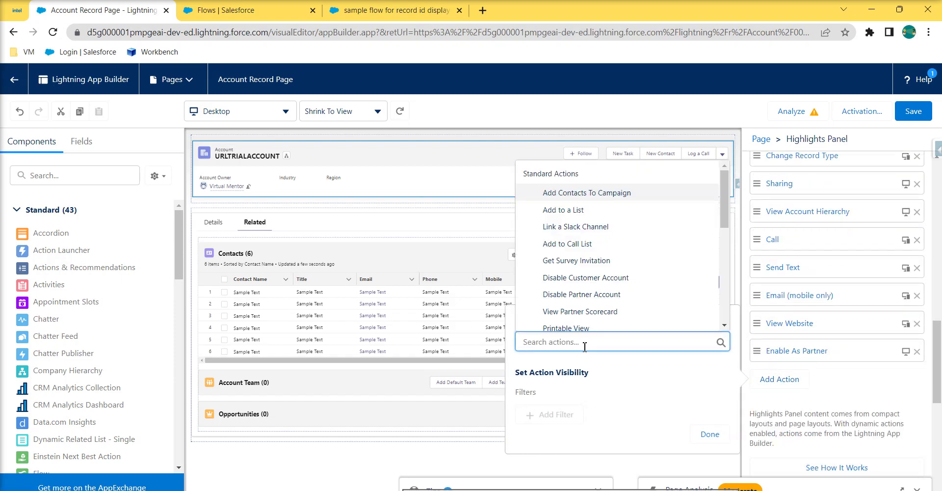
scroll(584, 255, down, 3)
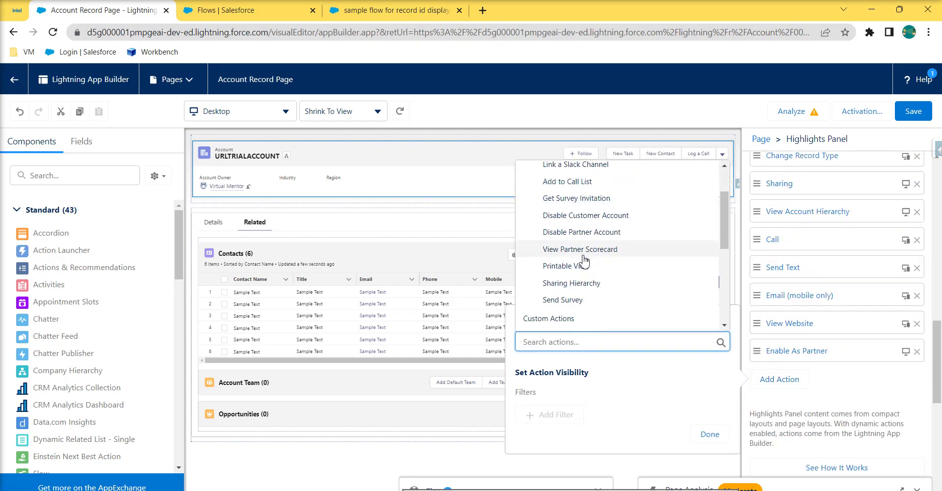
scroll(584, 260, down, 3)
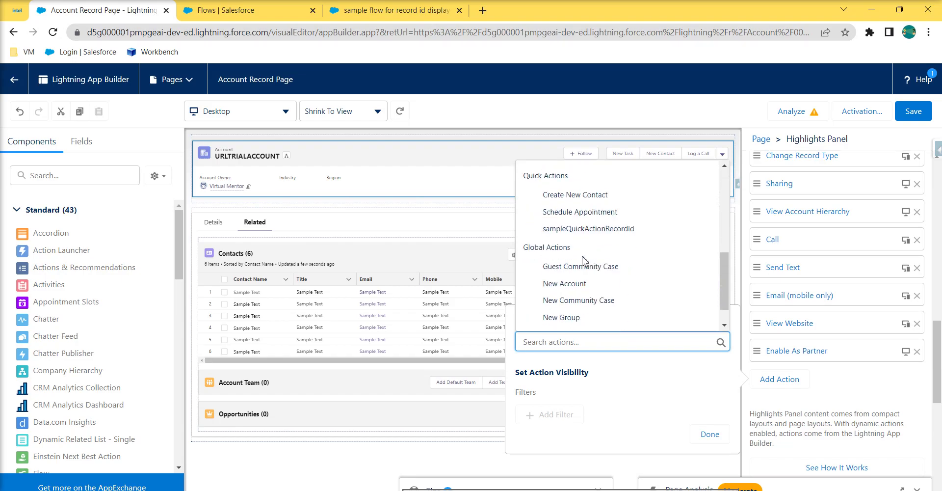
click(594, 229)
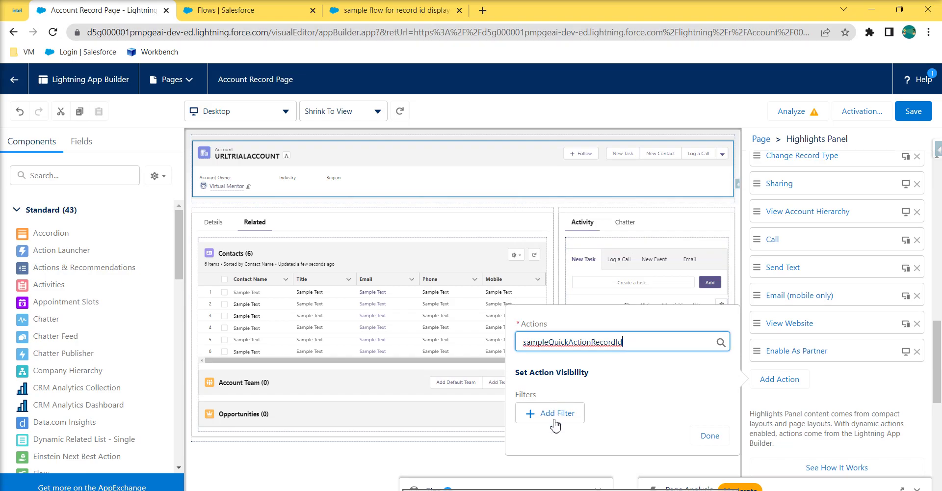
click(718, 436)
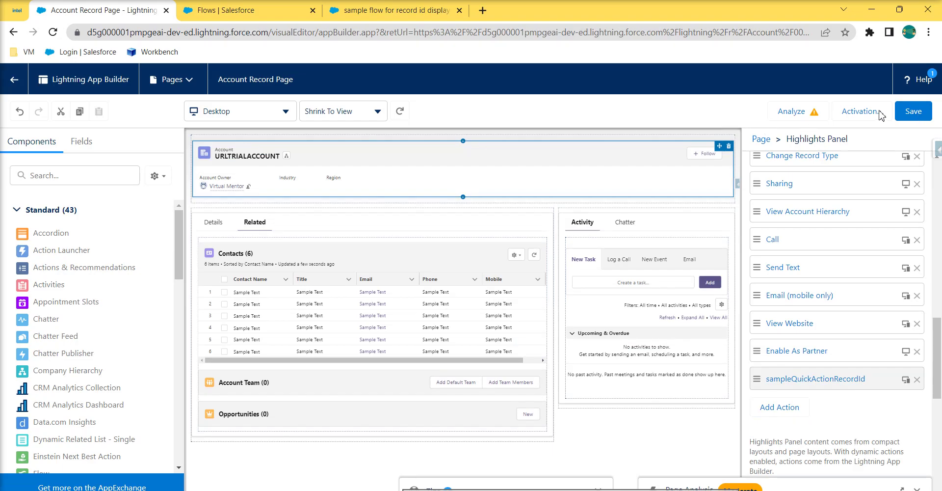
Save the Account Record Page and return to the account record
click(914, 112)
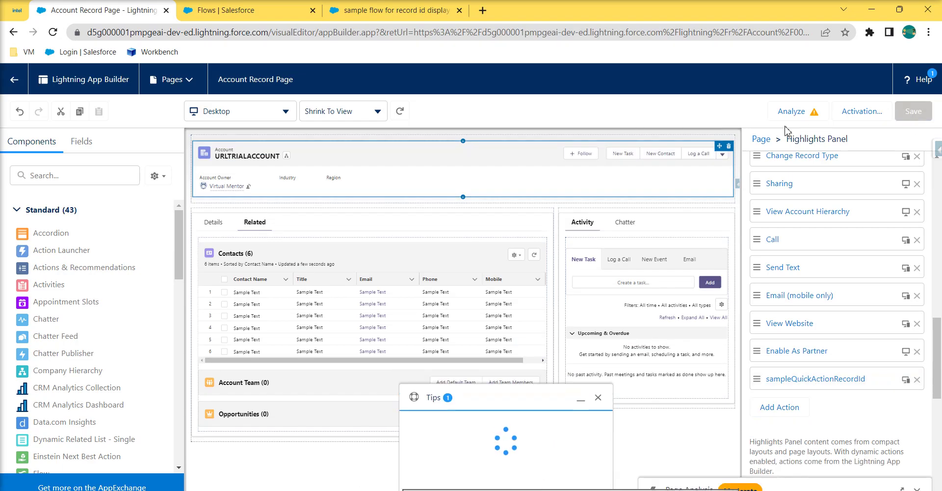
click(15, 79)
click(578, 101)
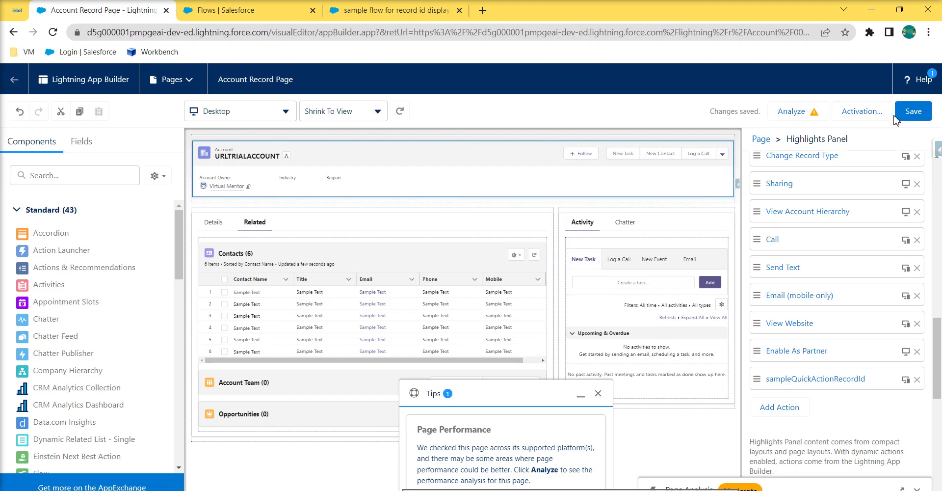
click(15, 79)
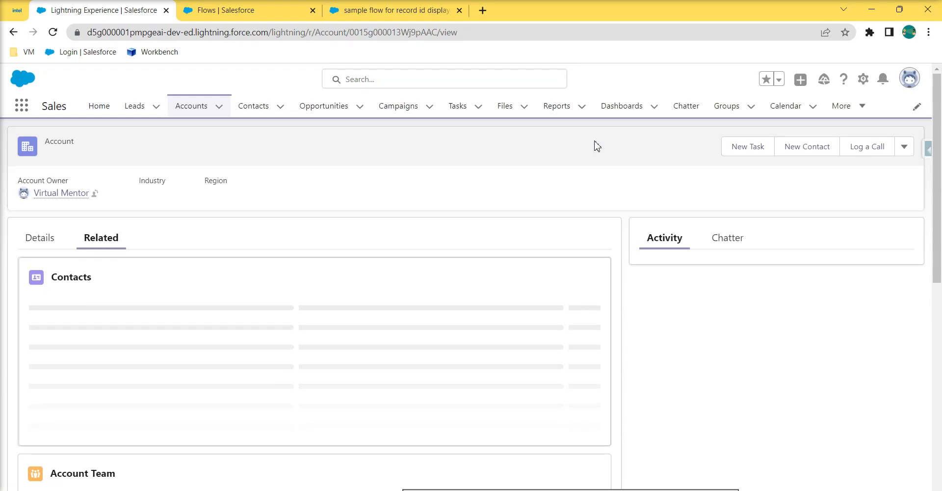
Run sampleQuickActionRecordId on the account and compare the record ID it displays with the one in the page address
click(904, 148)
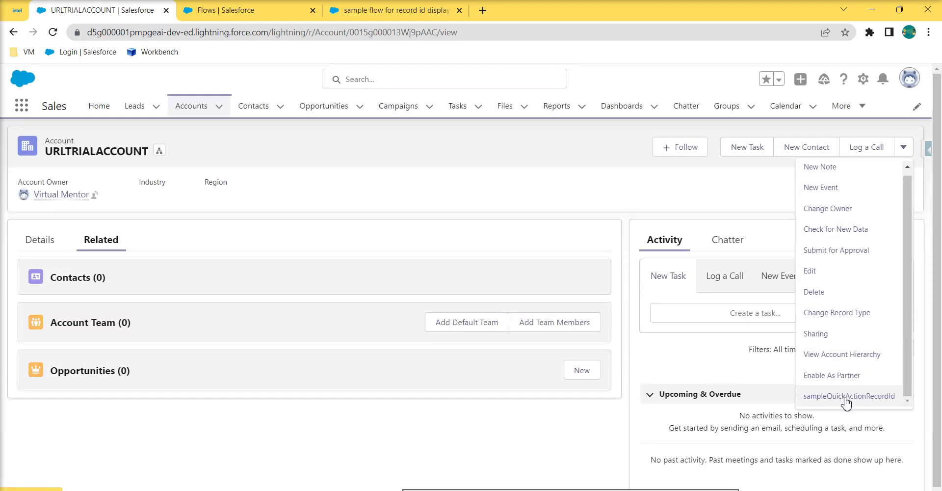
click(846, 397)
drag(386, 278, 310, 280)
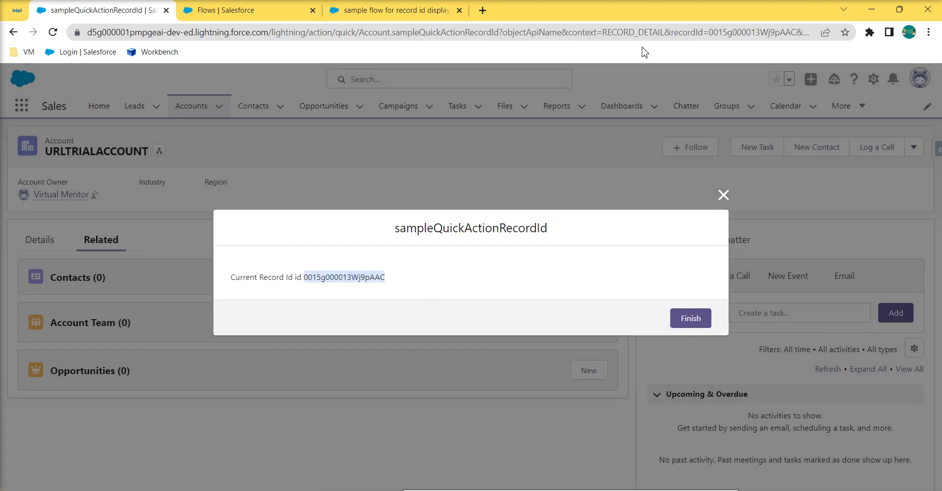
drag(710, 33, 812, 35)
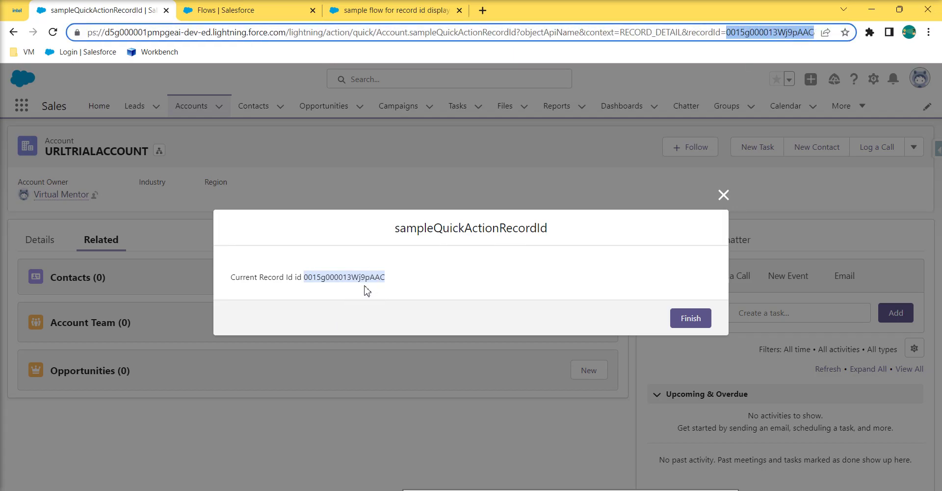
click(319, 290)
drag(304, 278, 398, 282)
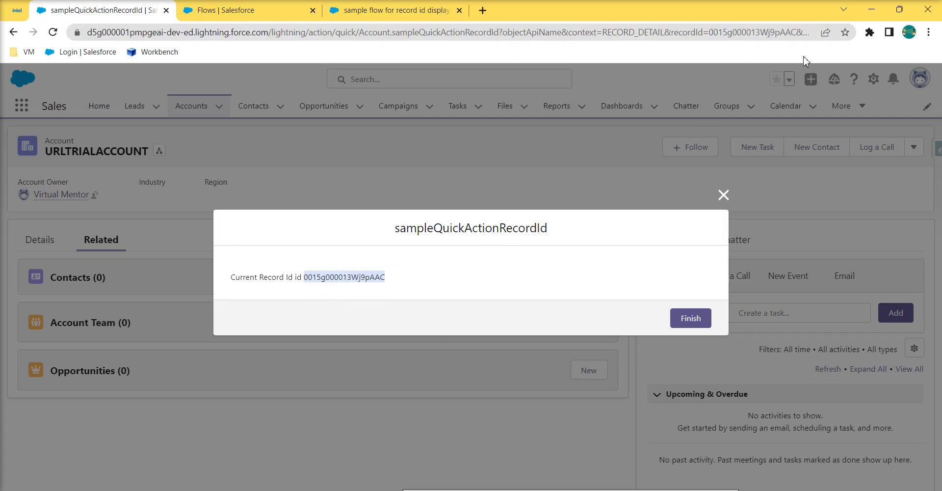
double_click(768, 35)
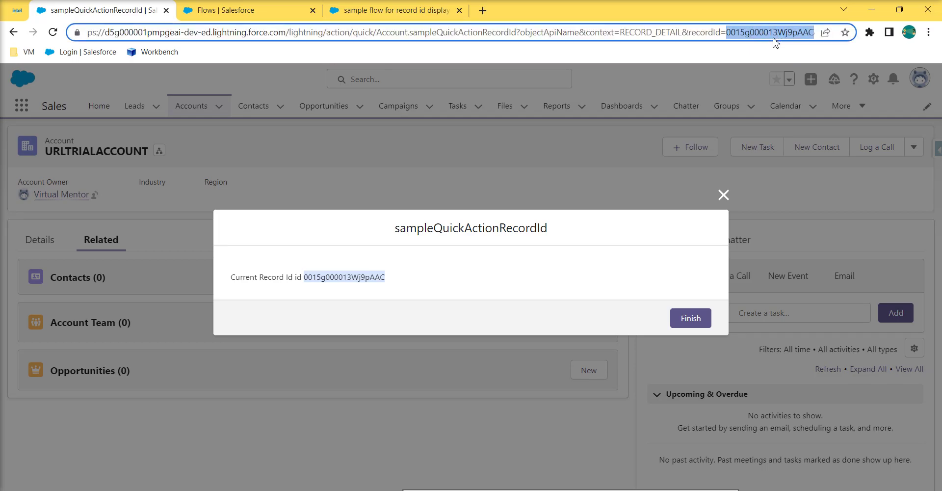
click(701, 321)
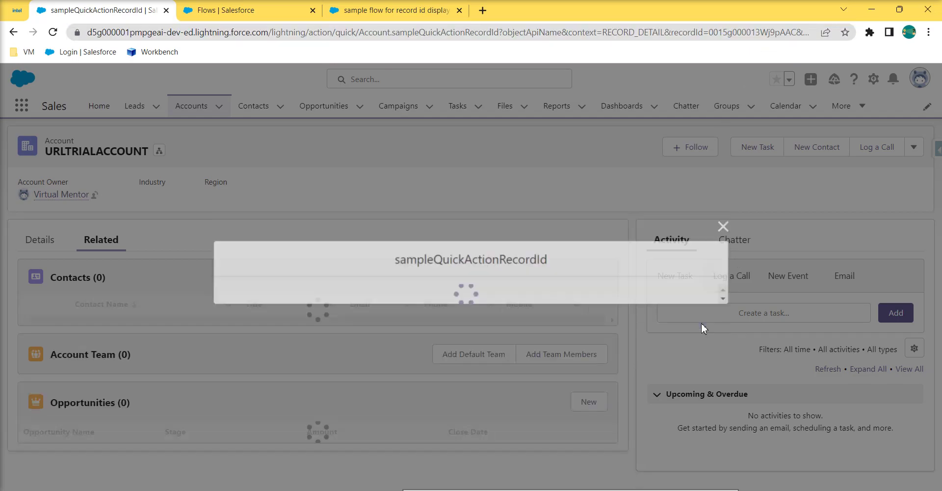